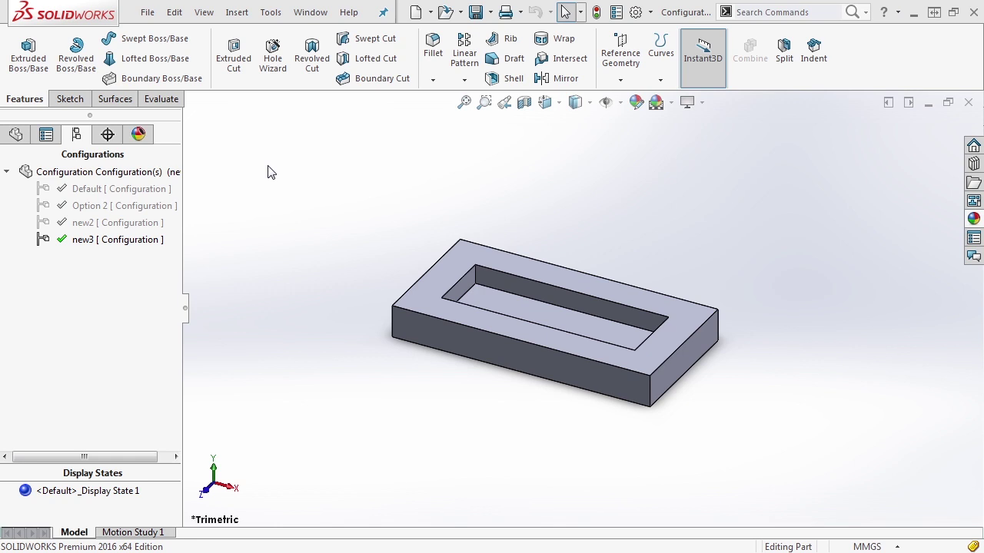
Insert an auto-created design table that allows model edits and keeps cell drop-down lists enabled.
click(245, 13)
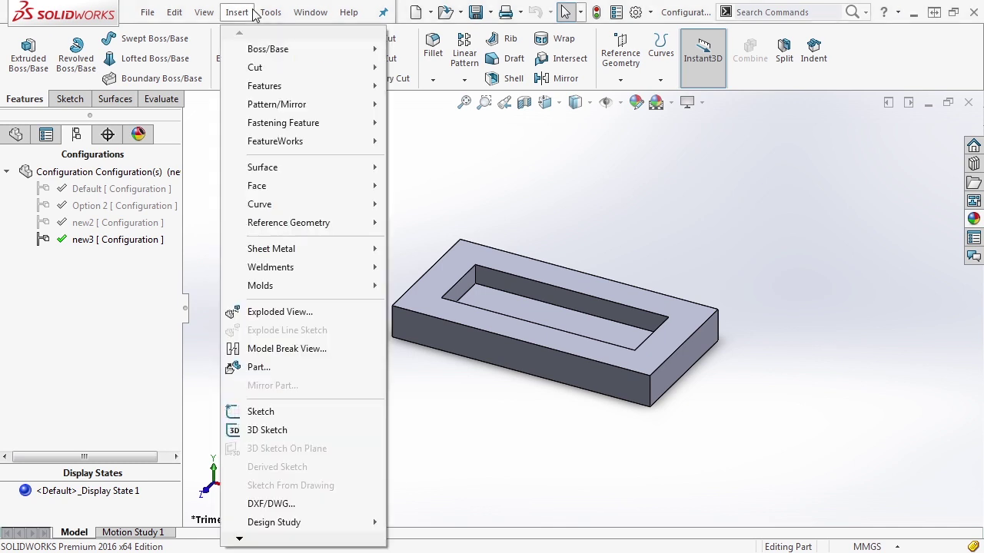
scroll(273, 461, down, 5)
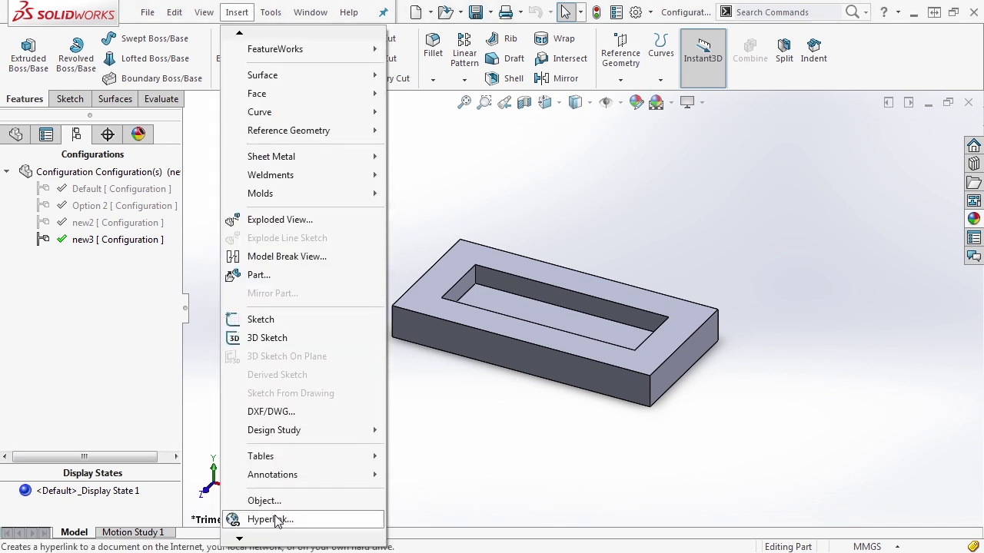
mouse_move(261, 456)
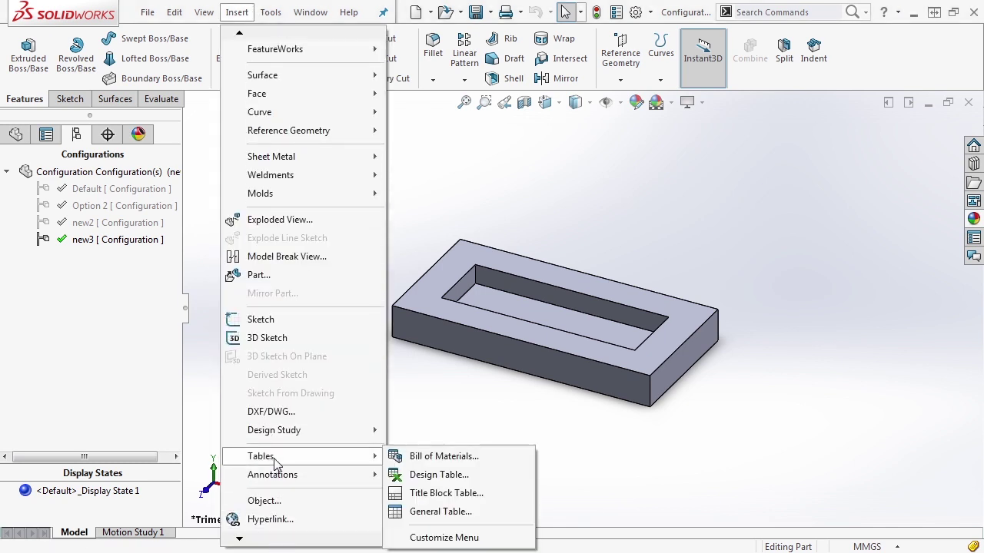
click(437, 472)
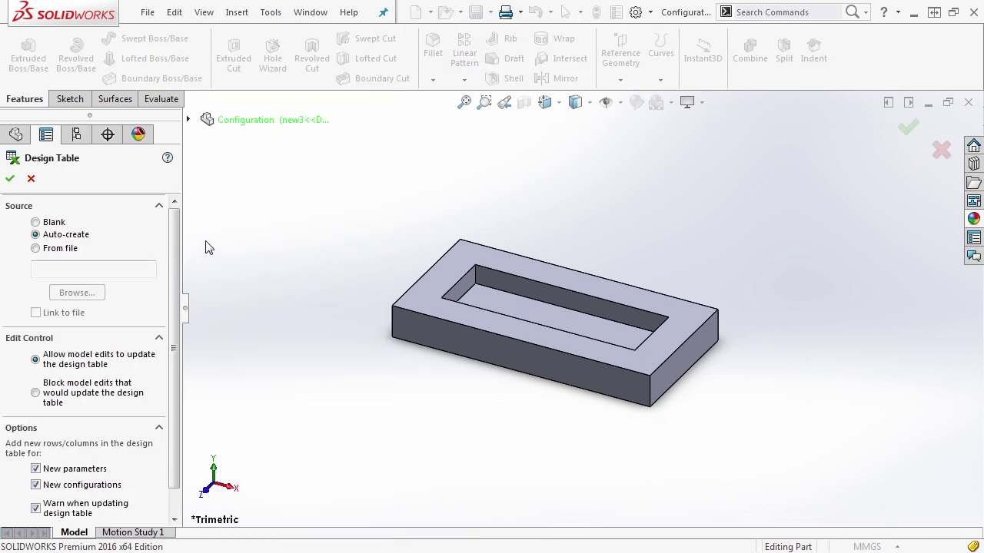
scroll(172, 220, down, 1)
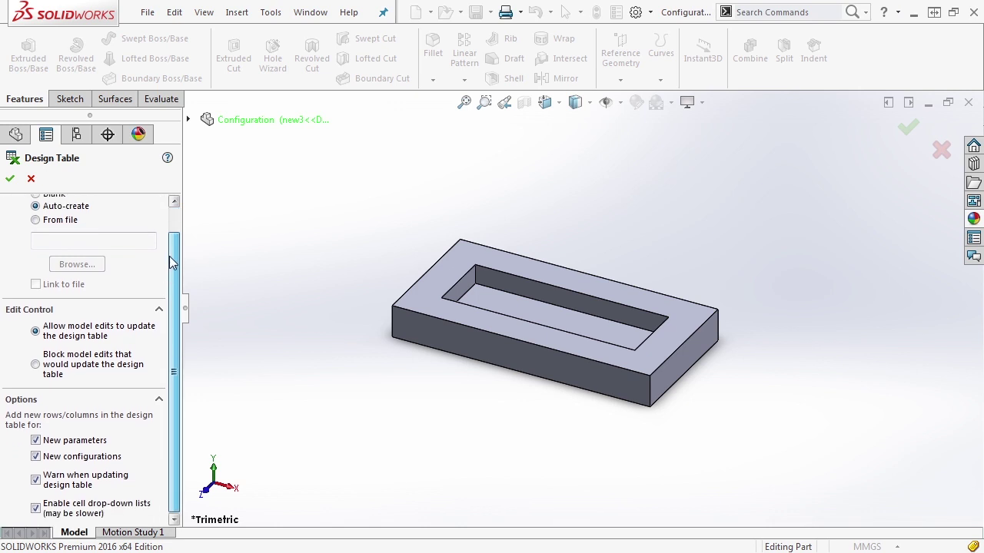
scroll(171, 209, up, 1)
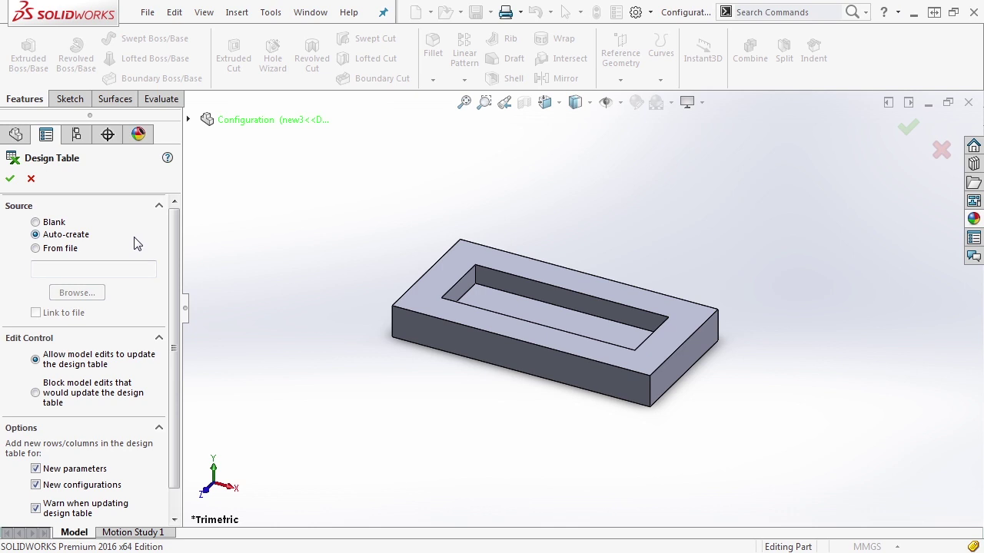
drag(176, 232, 176, 253)
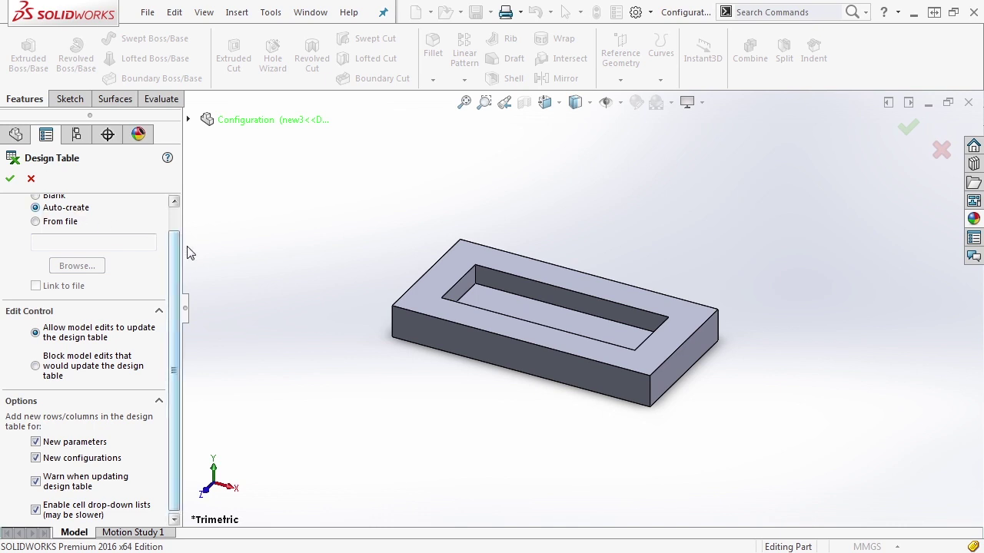
drag(177, 257, 176, 260)
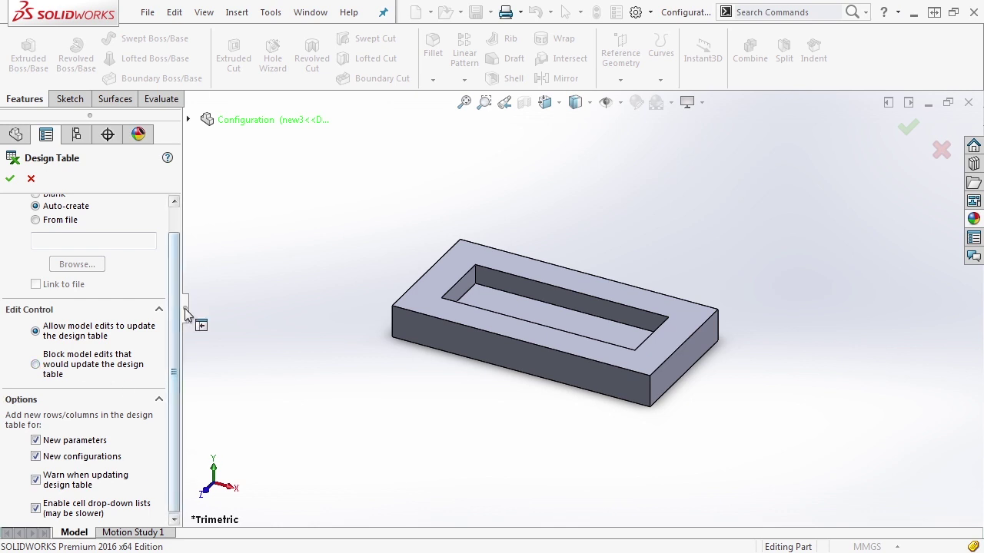
drag(185, 317, 200, 319)
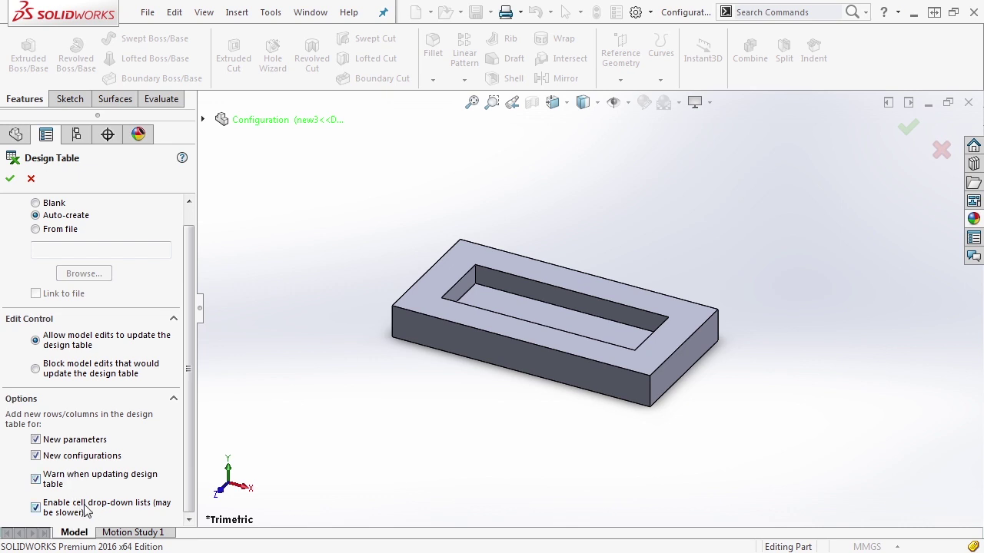
click(40, 510)
click(38, 508)
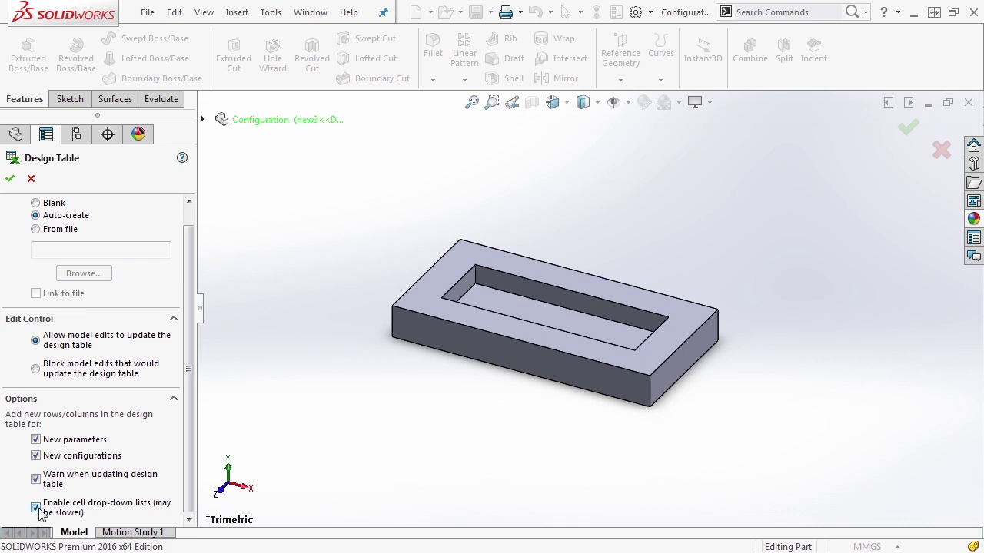
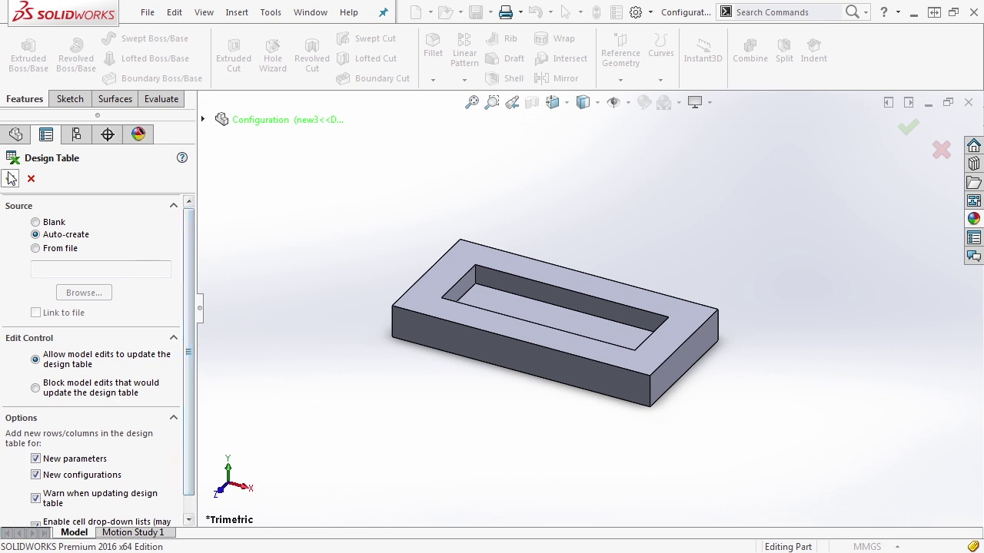
click(9, 180)
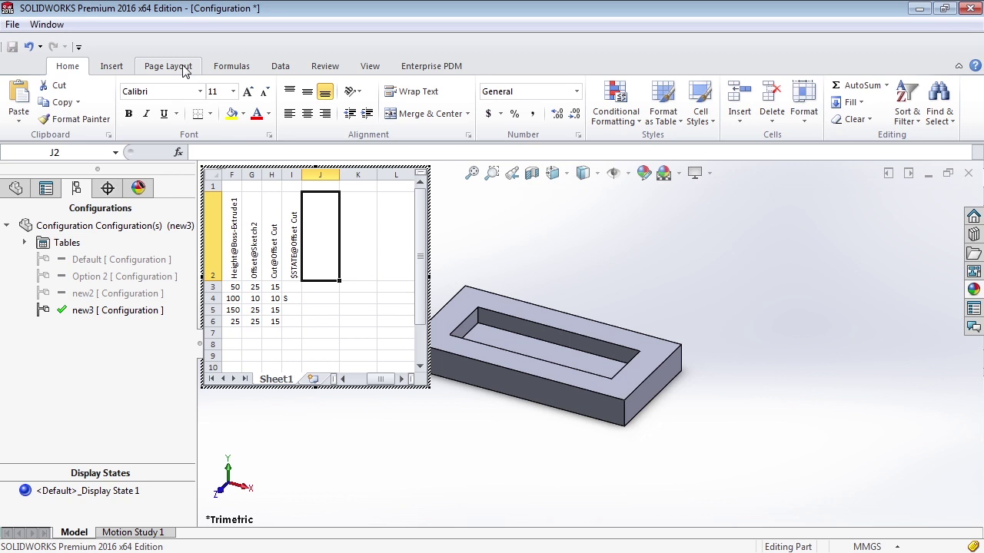
Add three new configuration rows named new4, new5 and new6 below new3 in the design table.
drag(429, 277, 504, 275)
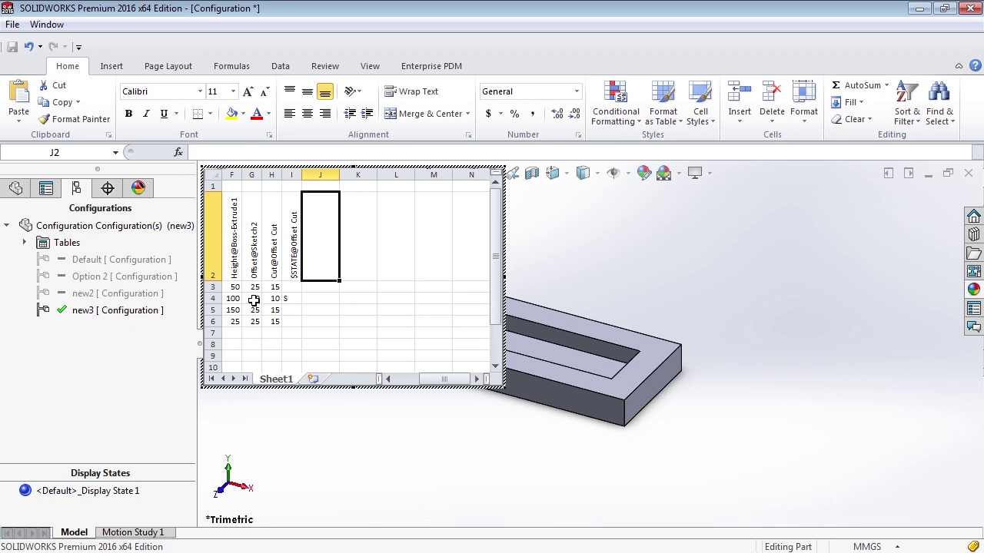
drag(442, 379, 407, 382)
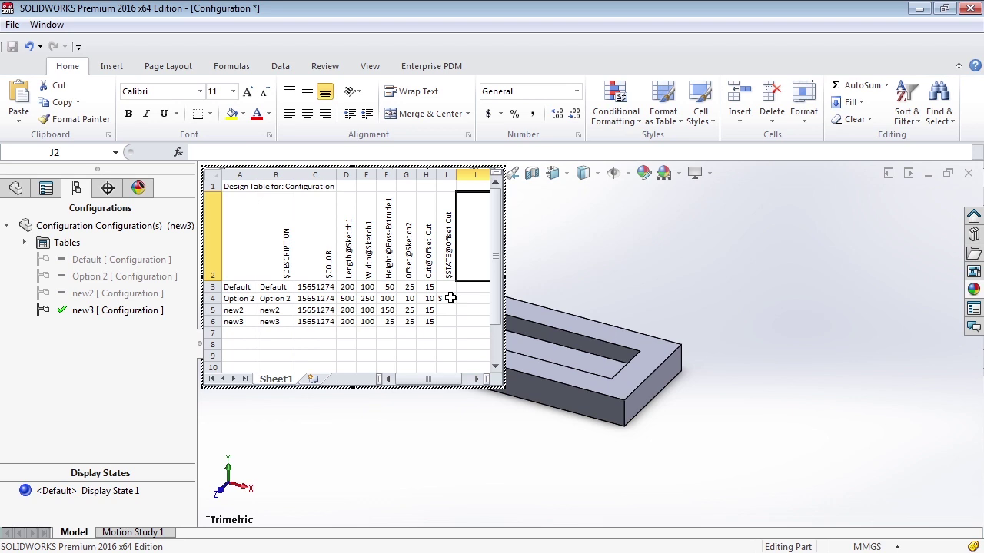
click(243, 333)
text(new4)
key(Return)
text(new)
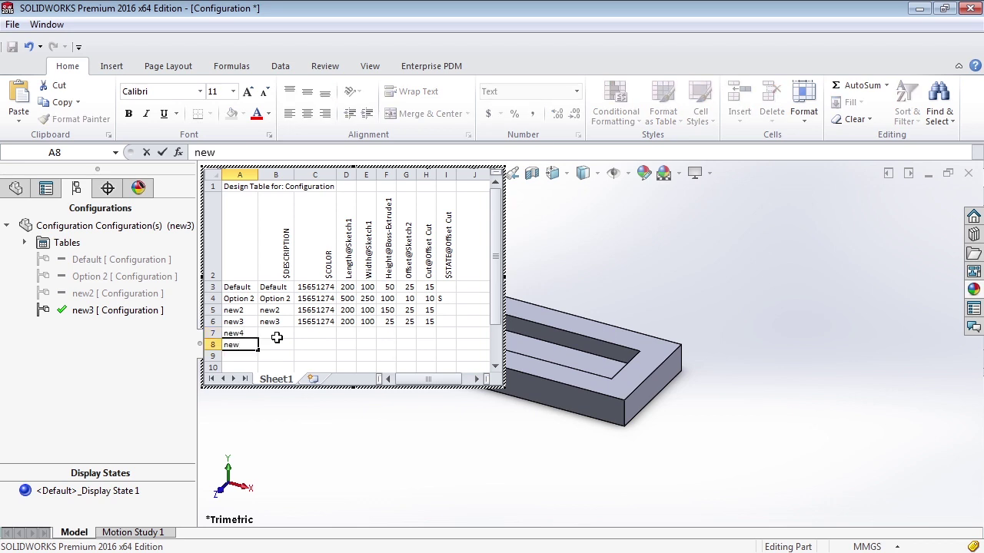
text(5)
key(Return)
text(new6)
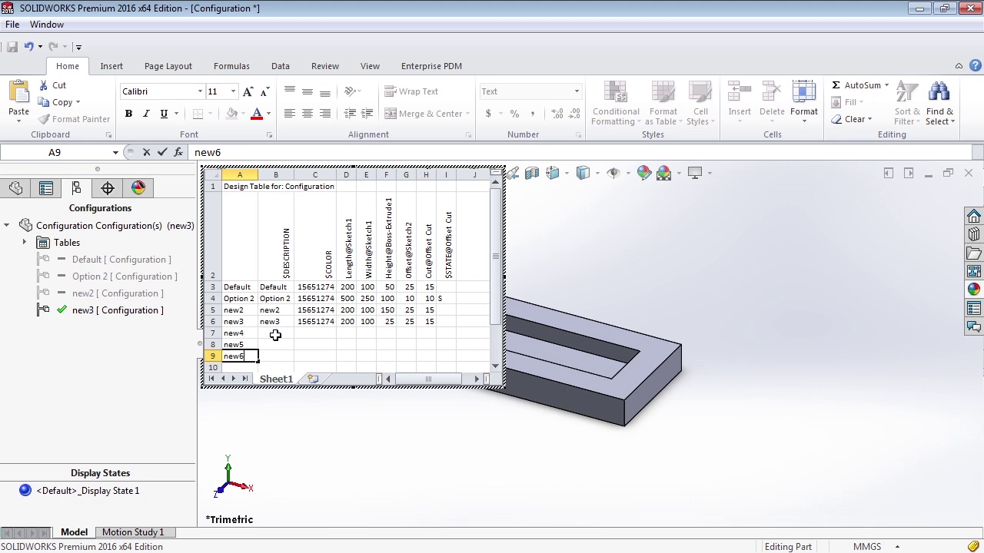
Enter the descriptions New Desc, new5 and new6 for configurations new4, new5 and new6.
click(275, 335)
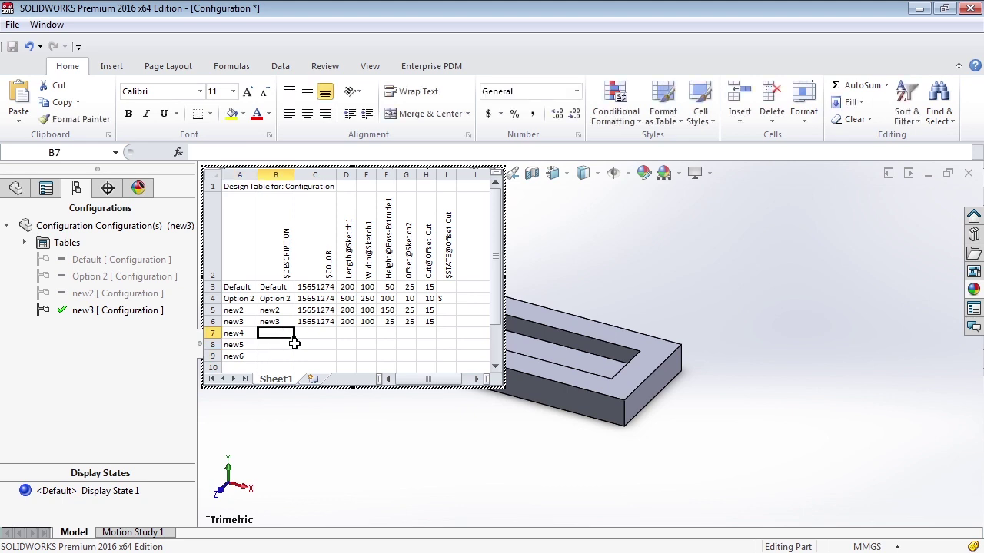
text(New Desc)
key(Return)
text(new5)
key(Return)
text(new6)
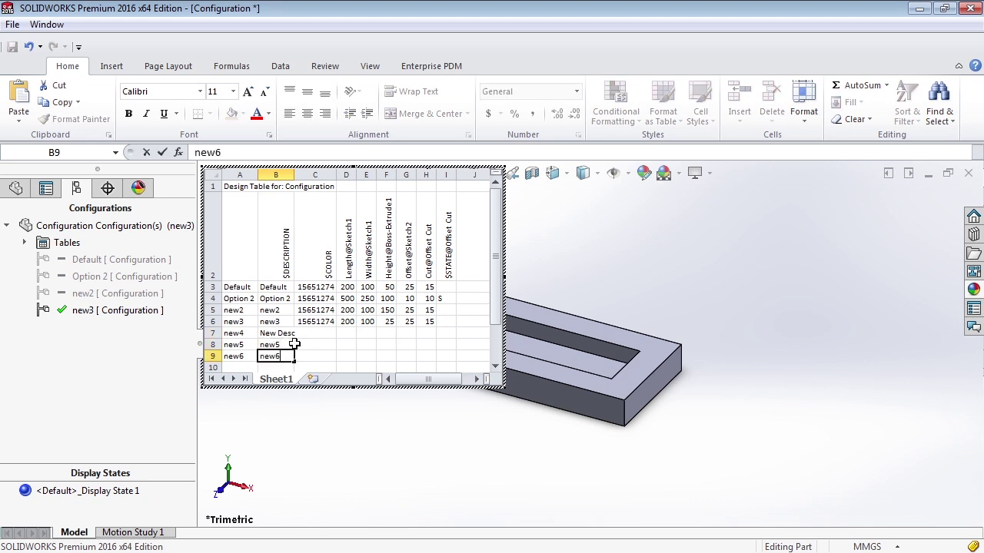
key(Right)
Set Length@Sketch1 to 250, 300 and 350 for configurations new4, new5 and new6.
key(Up)
key(Right)
key(Up)
key(Left)
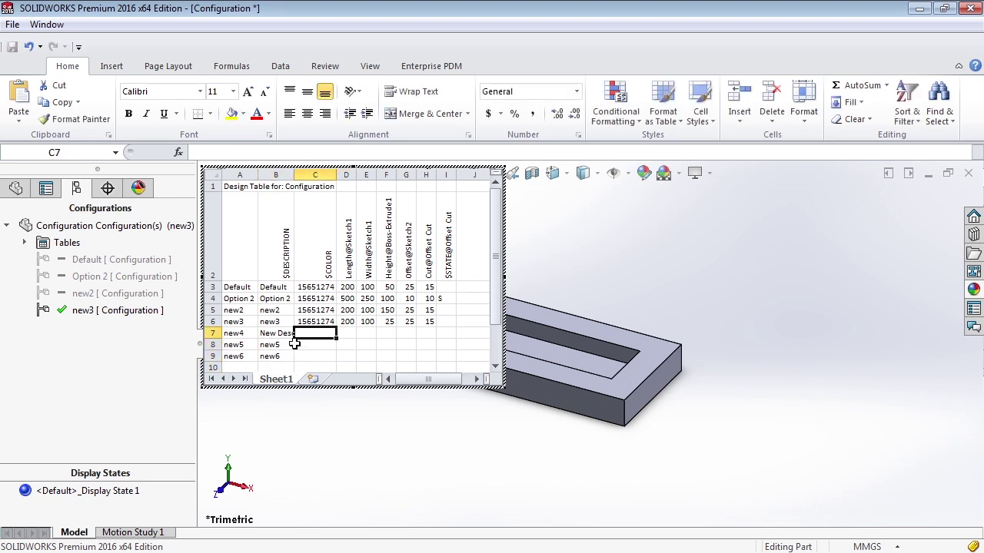
click(350, 337)
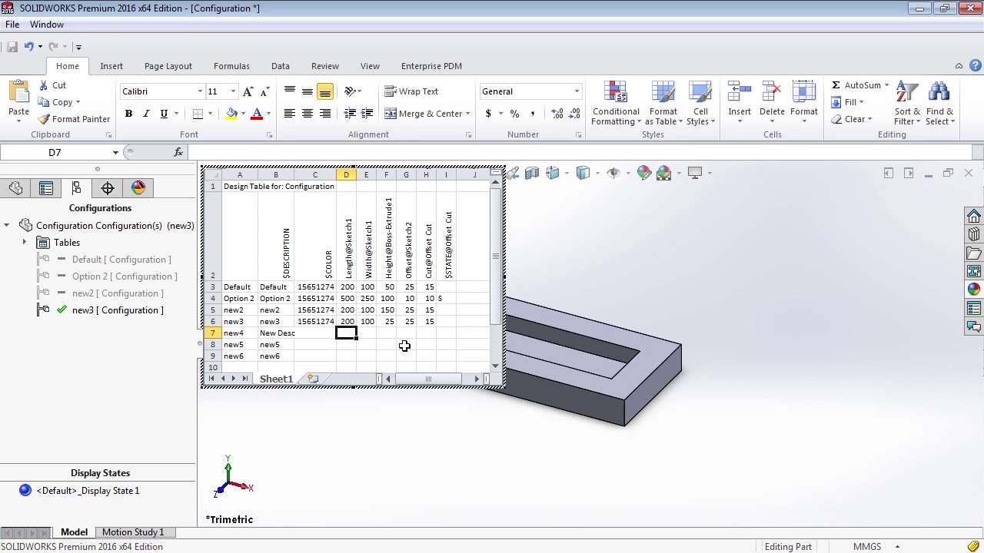
text(2)
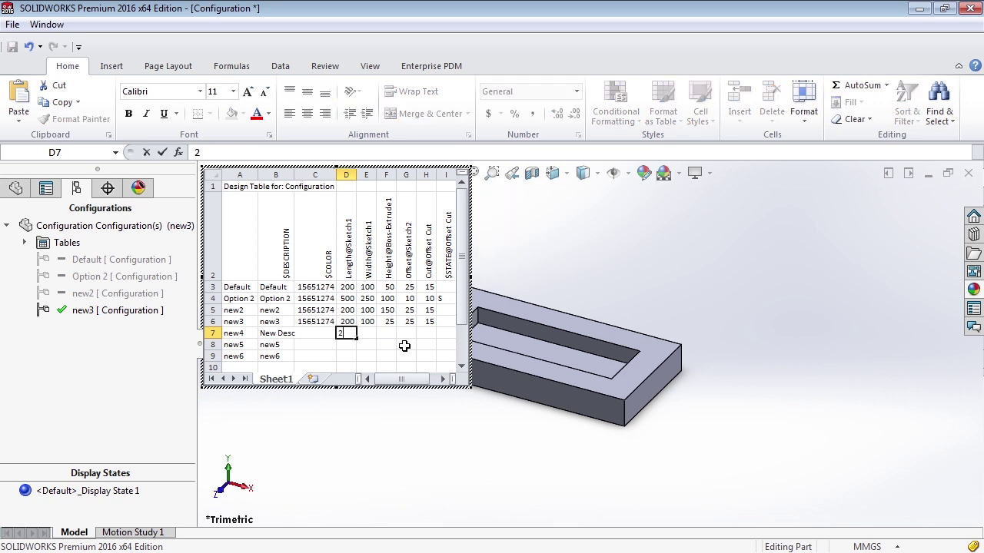
key(Return)
text(300)
key(Return)
text(350)
key(Tab)
Set Width@Sketch1 to 125, 150 and 175 for configurations new4, new5 and new6.
key(Up)
key(Up)
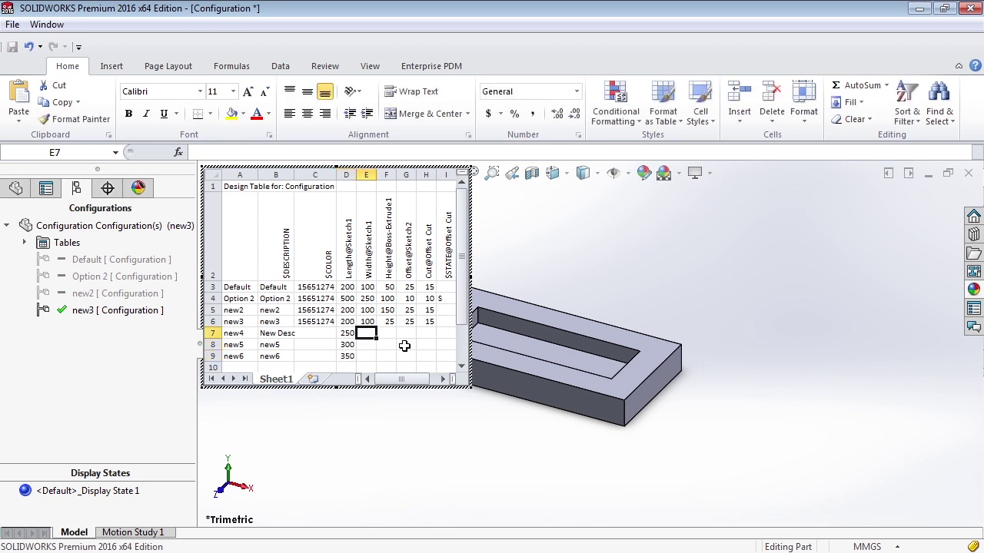
text(125)
key(Return)
text(150)
key(Return)
text(175)
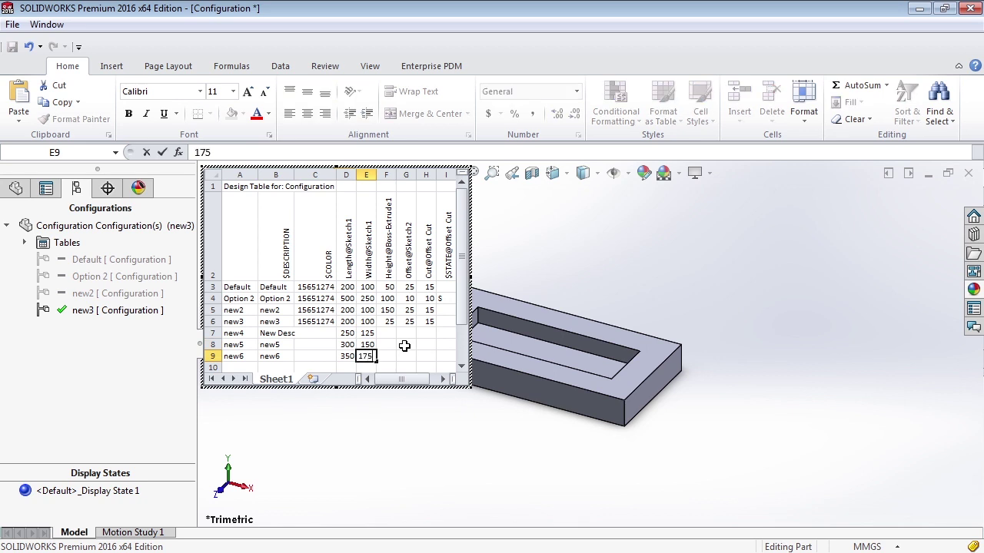
key(Return)
Set Height@Boss-Extrude1 to 30, 40 and 50 for configurations new4, new5 and new6.
key(Up)
key(Right)
key(Up)
key(Up)
text(30)
key(Return)
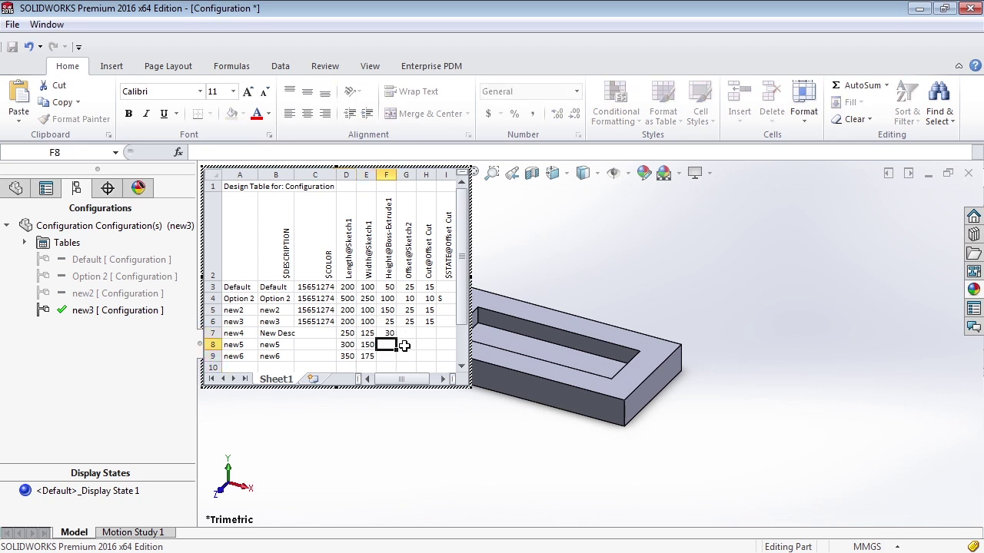
text(40)
key(Return)
text(50)
key(Tab)
Set Offset@Sketch2 to 5, 10 and 15 for configurations new4, new5 and new6.
key(Up)
key(Up)
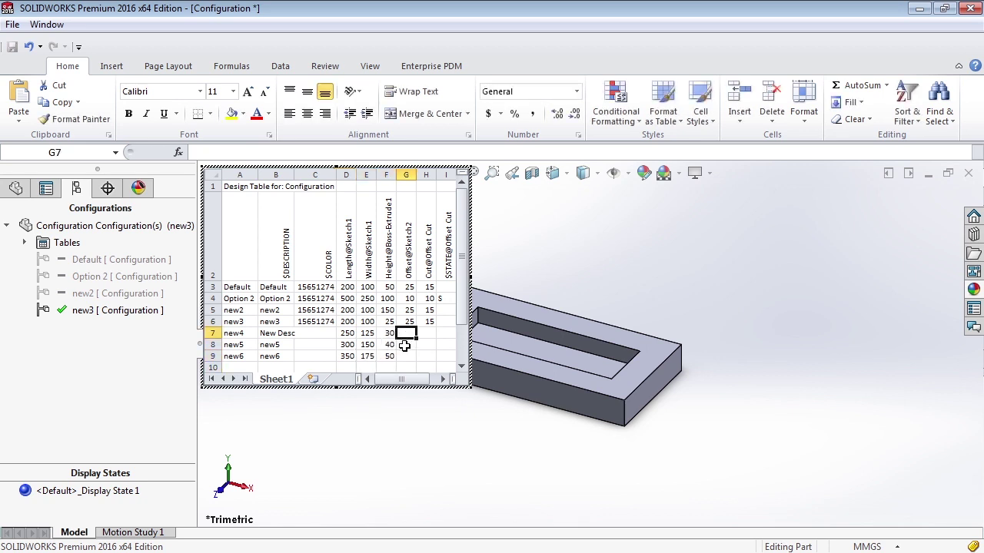
text(5)
key(Return)
text(10)
key(Return)
text(15)
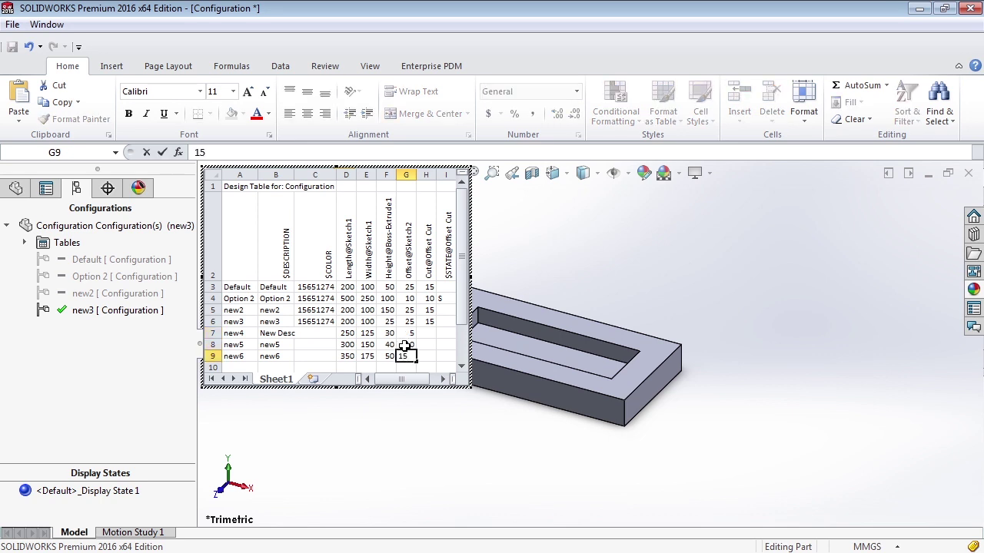
key(Tab)
Set Cut@Offset Cut to 5 for each of the configurations new4, new5 and new6.
key(Up)
key(Up)
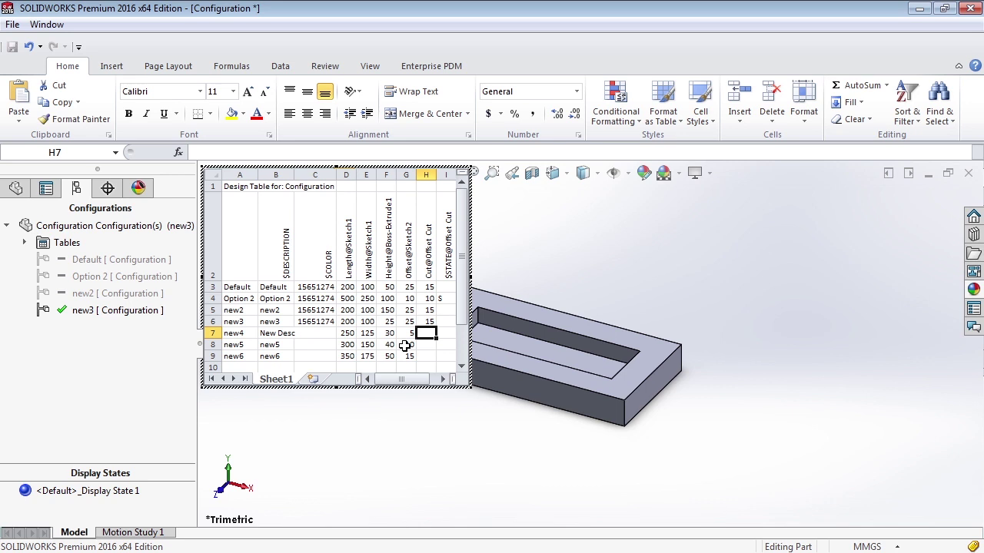
text(5)
key(Return)
text(5)
key(Return)
text(5)
key(Tab)
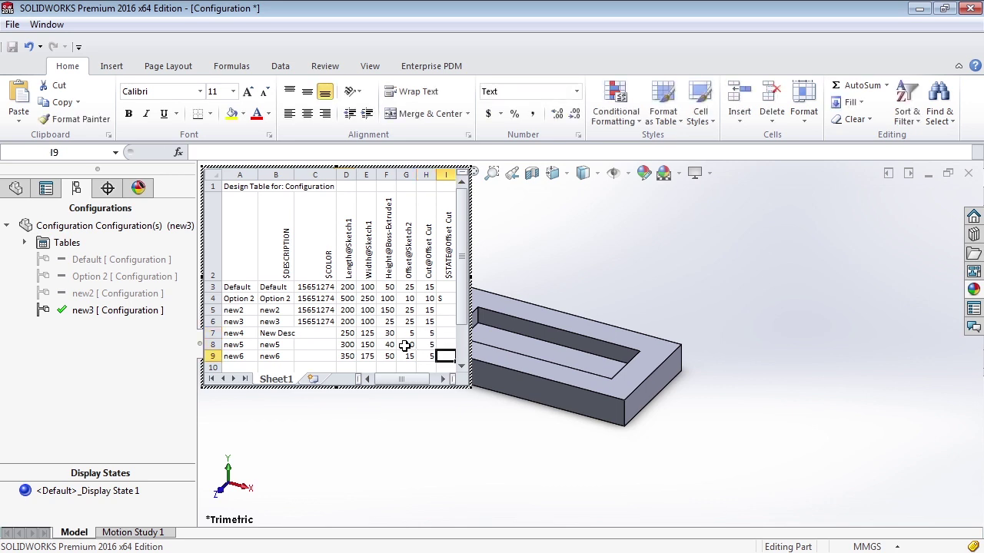
Suppress the Offset Cut in new6 with state S, and close the design table to generate the new configurations.
text(S)
key(Return)
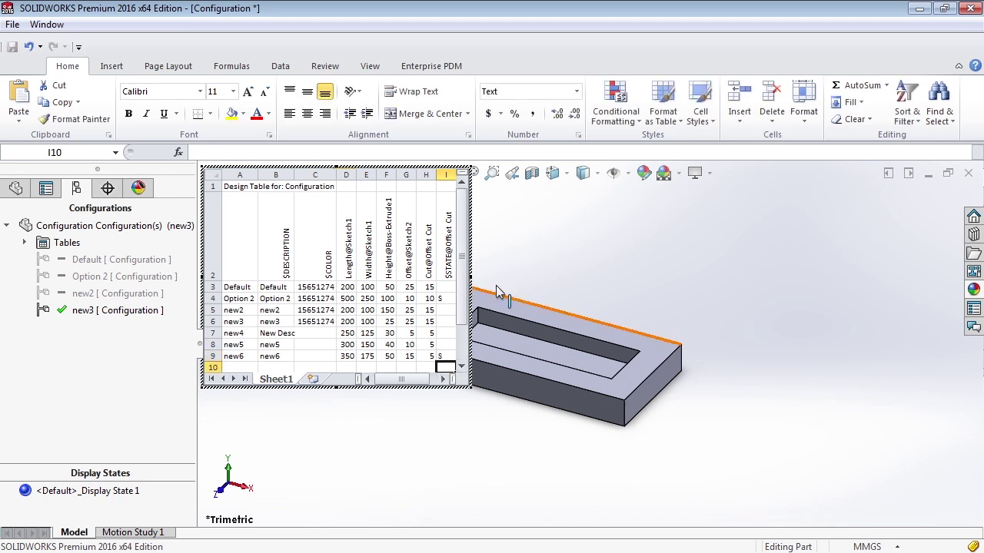
click(582, 261)
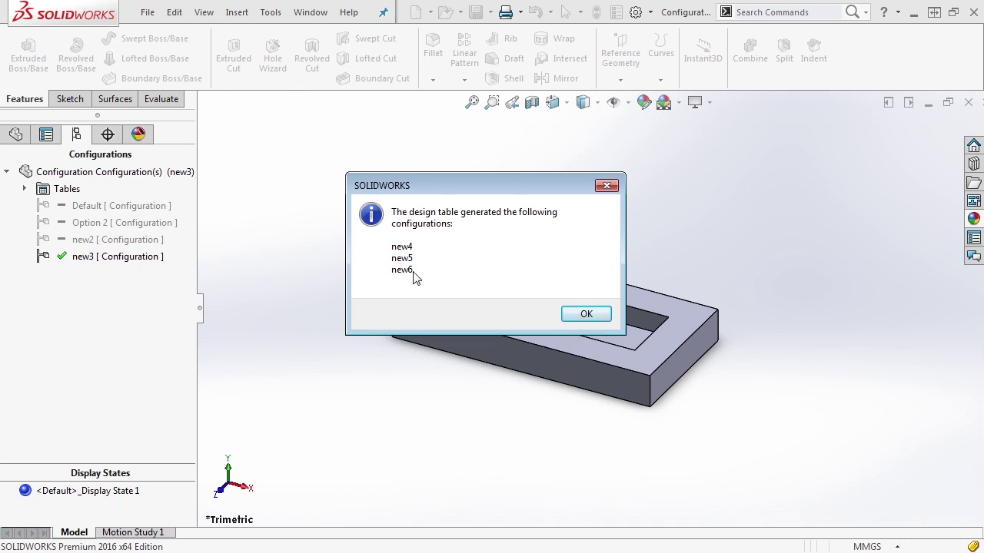
click(586, 314)
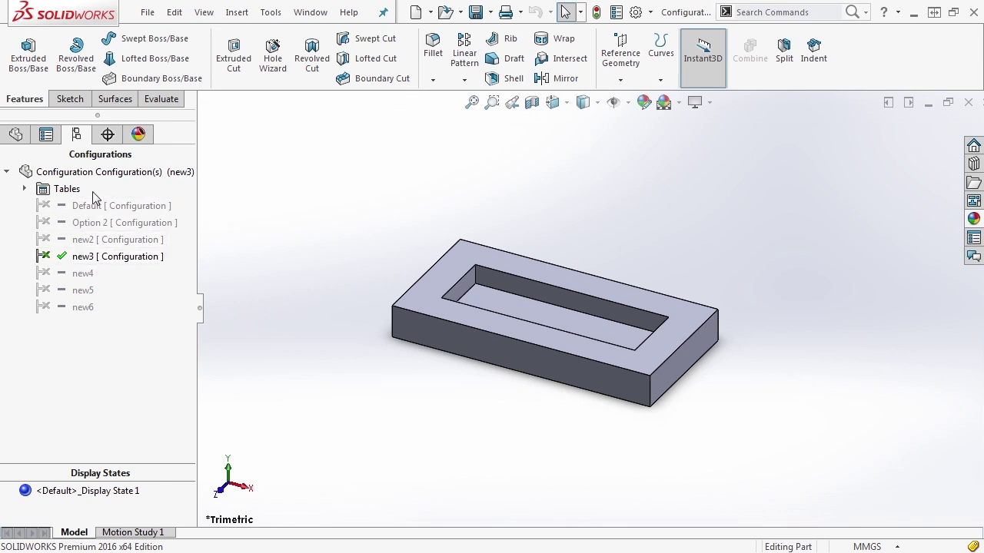
Activate configurations new4, new5 and new6 in turn, and go back through the list to new2 to compare the geometry.
double_click(81, 274)
double_click(81, 291)
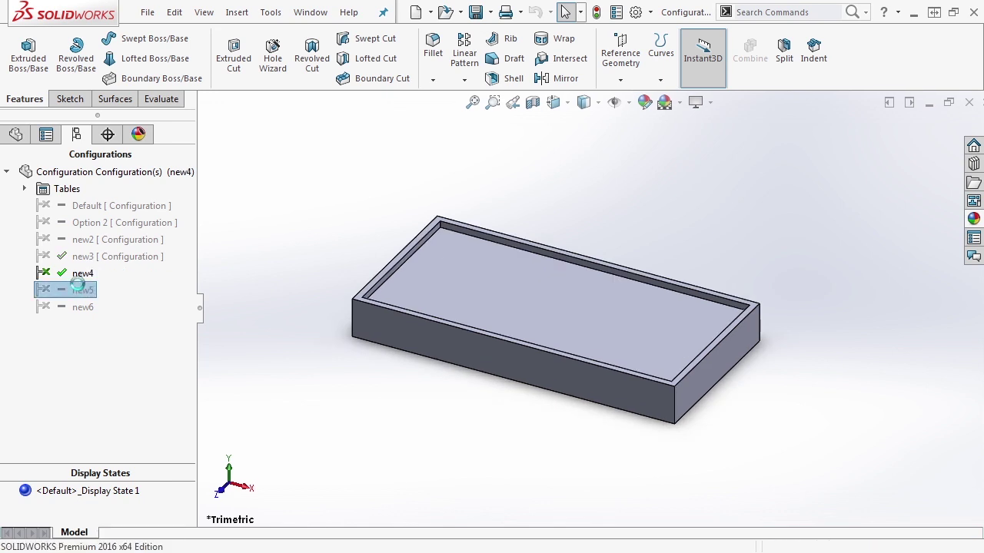
double_click(81, 308)
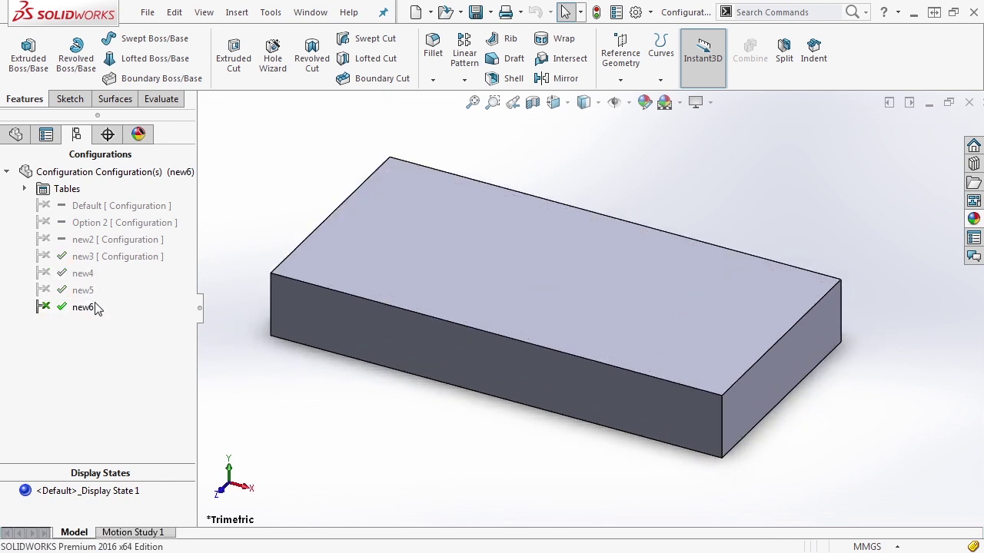
double_click(83, 291)
double_click(77, 273)
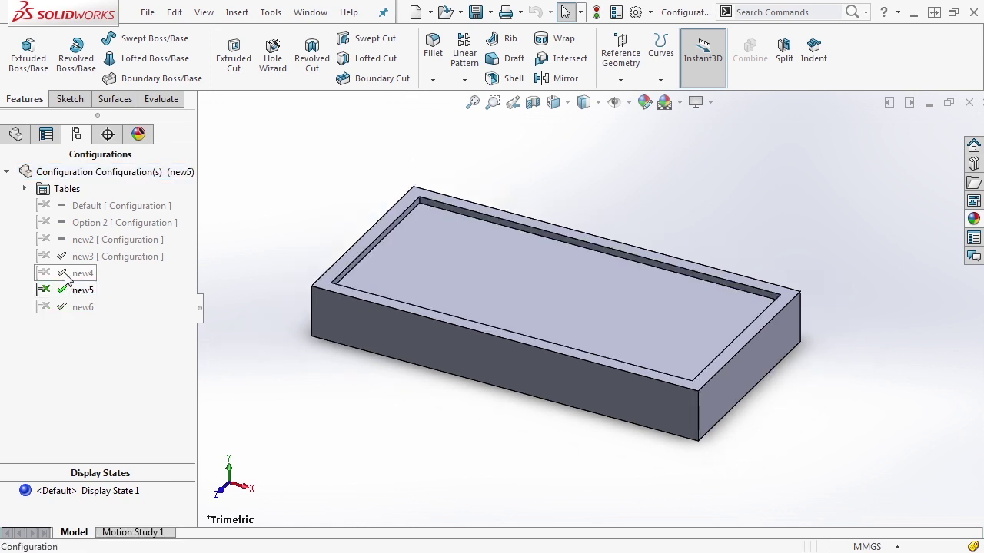
double_click(73, 256)
double_click(77, 240)
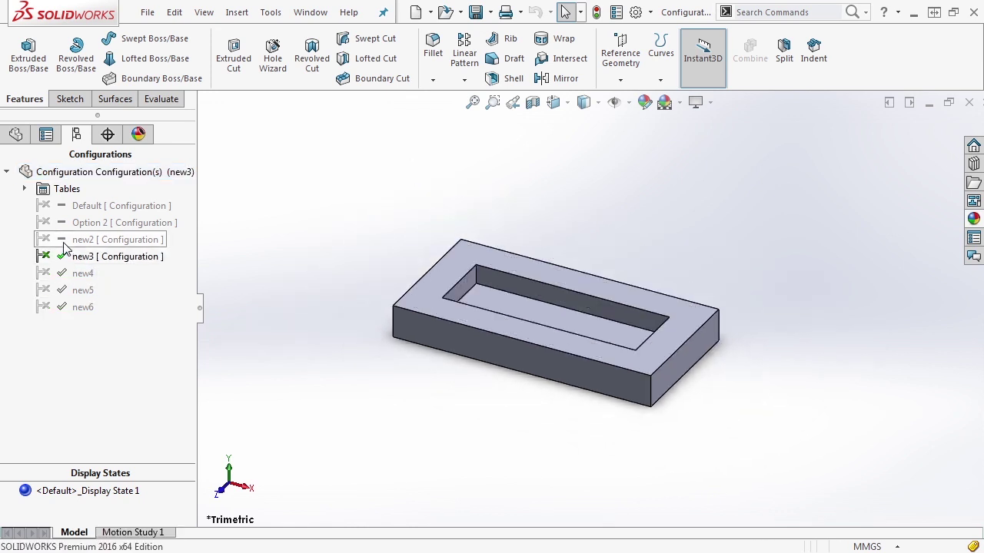
Activate configuration Option 2 and then Default to compare their geometry.
double_click(77, 222)
double_click(76, 206)
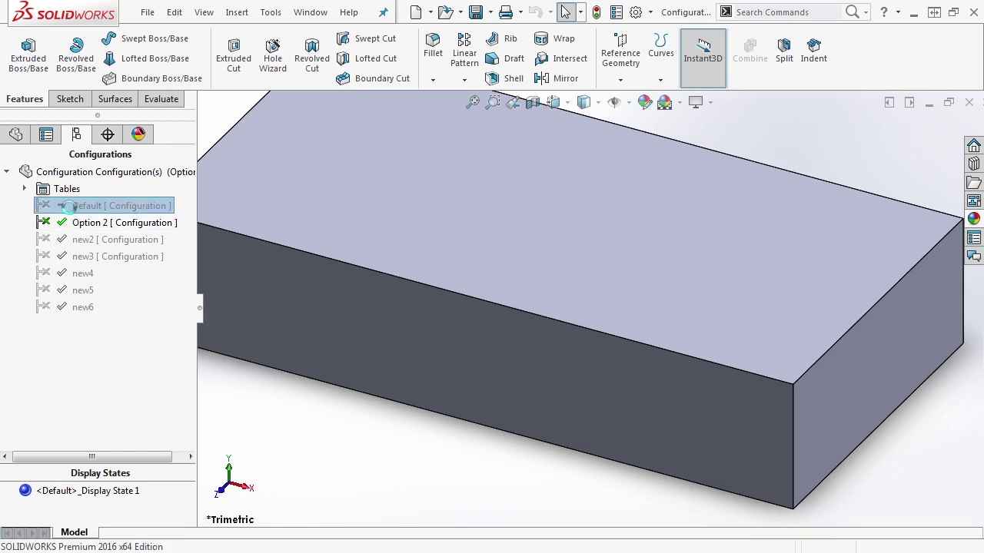
scroll(576, 346, up, 1)
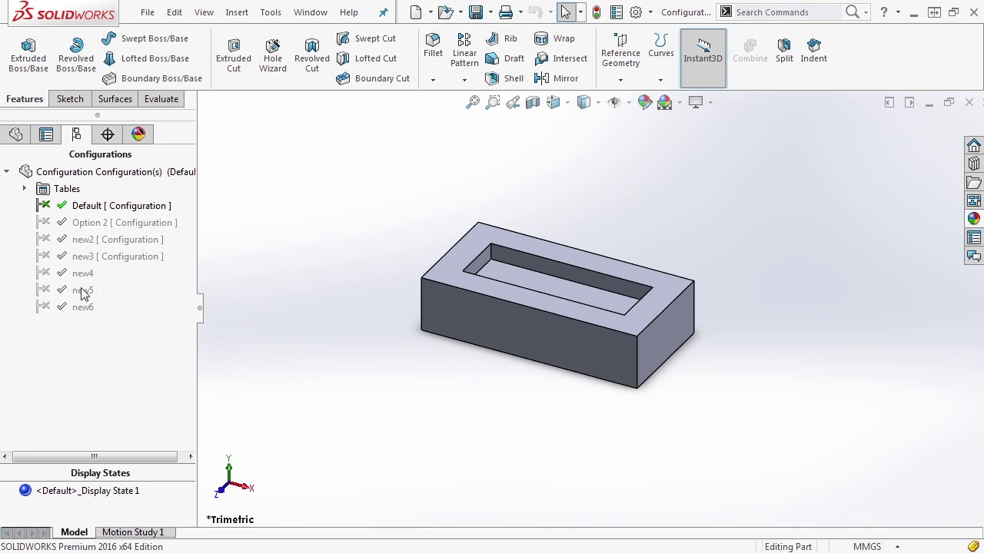
Examine the design table feature's edit control and row/column options, and leave its settings without making changes.
click(24, 188)
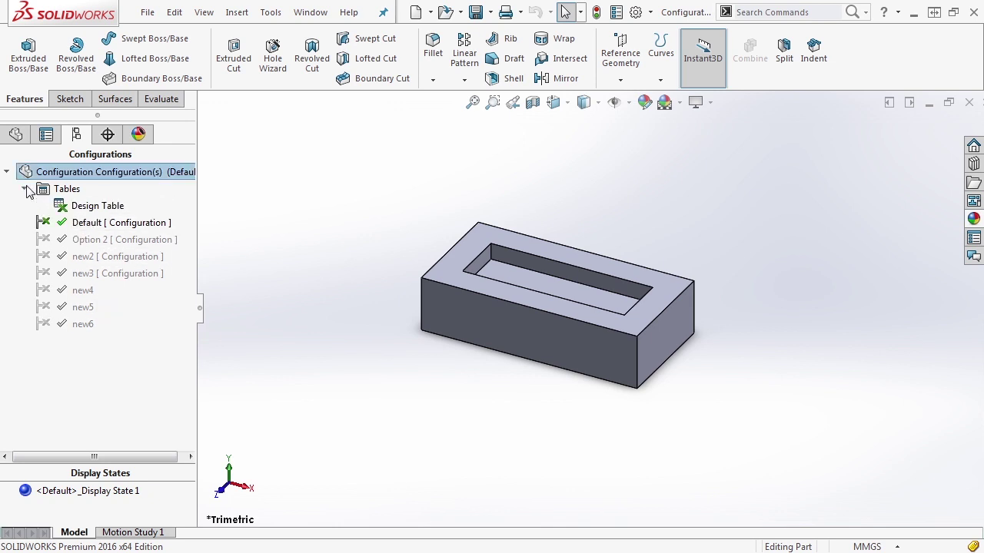
right_click(66, 208)
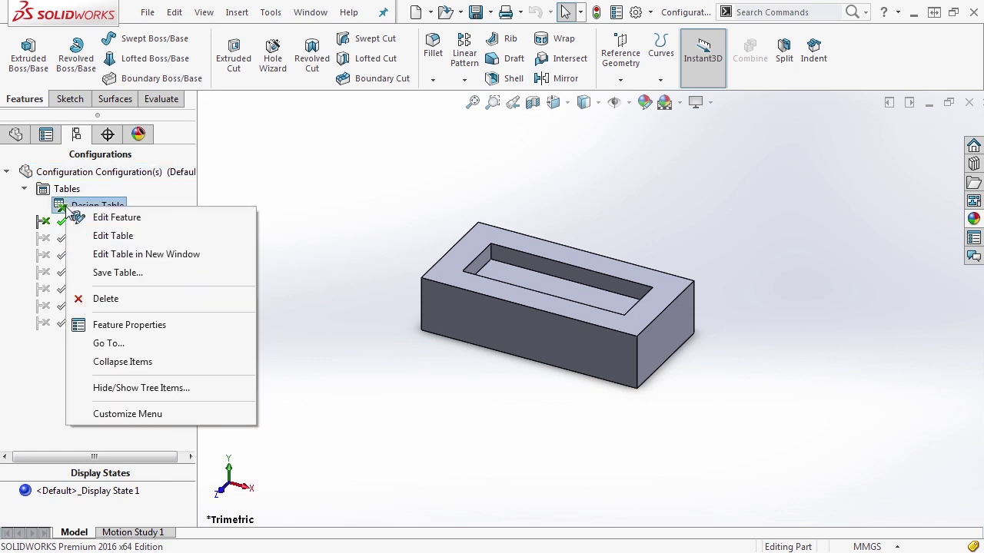
click(133, 221)
drag(192, 234, 191, 346)
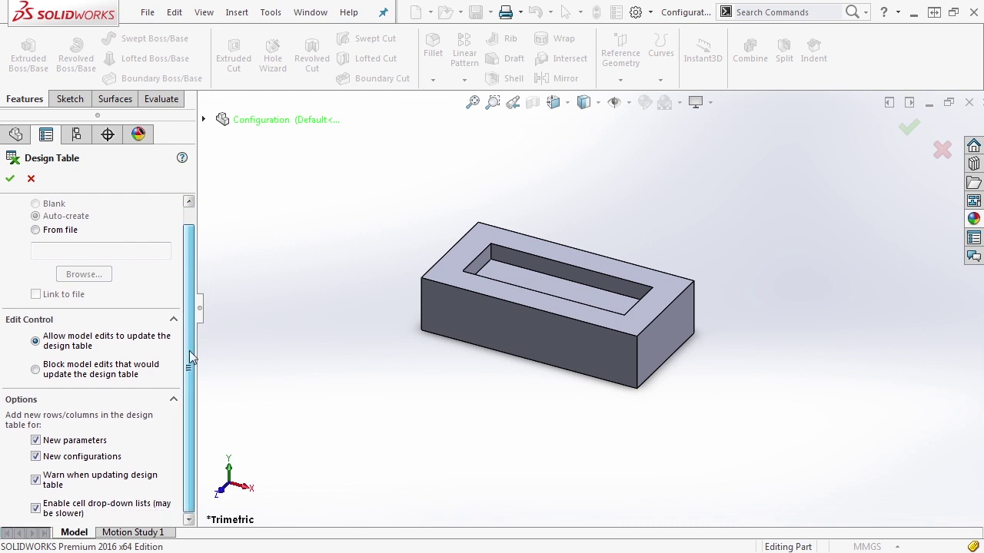
scroll(191, 281, up, 1)
click(31, 178)
View the design table in place without adding the $PARTNUMBER parameter, enlarging it to review all its columns.
right_click(67, 206)
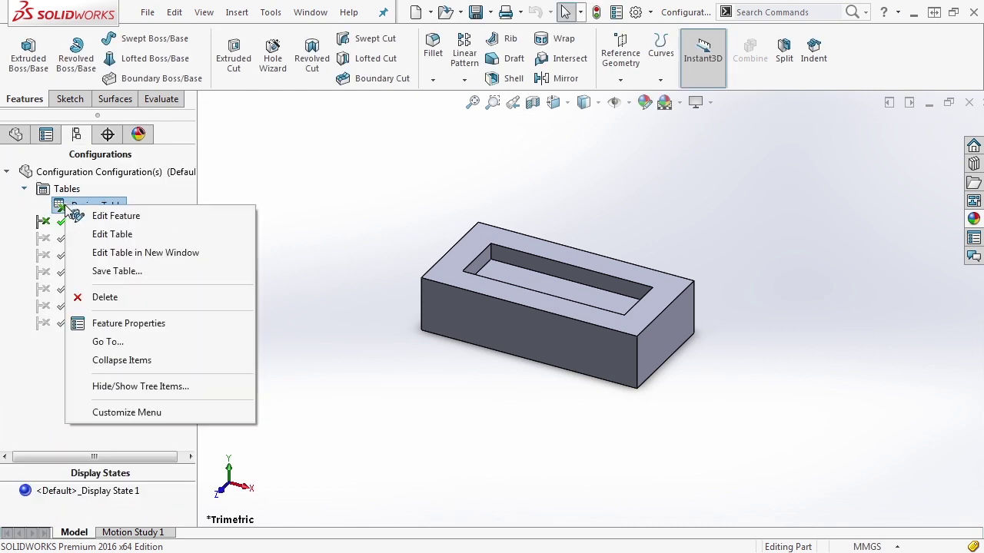
click(112, 234)
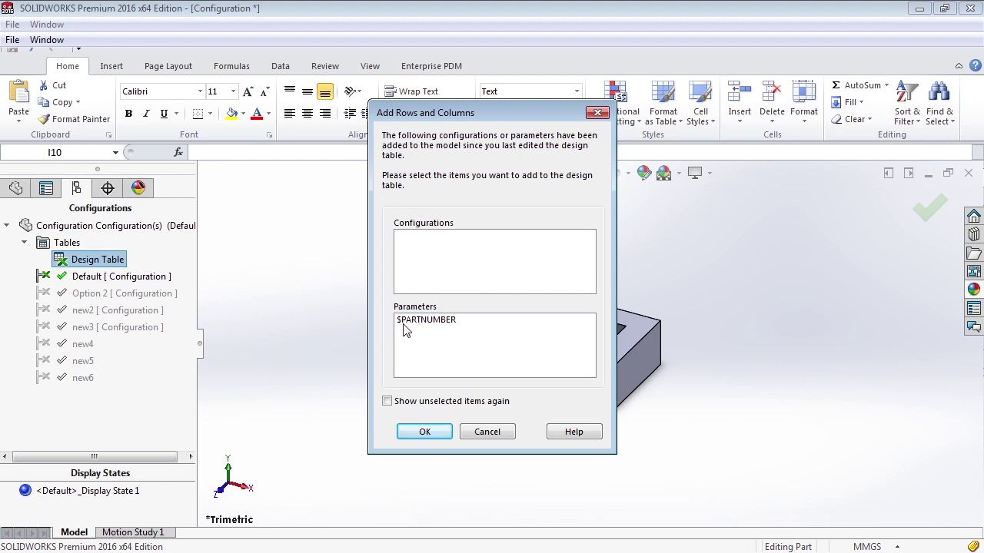
click(445, 327)
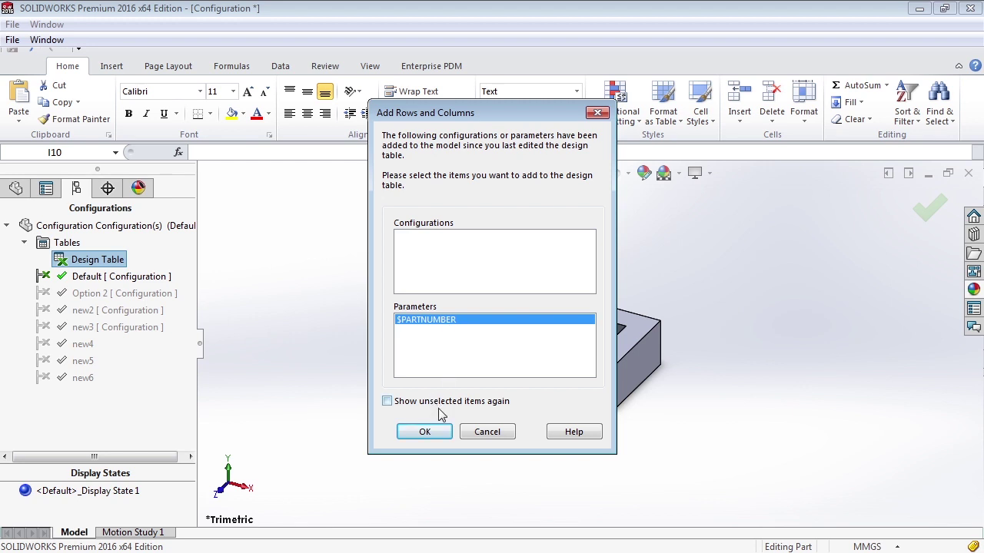
click(503, 432)
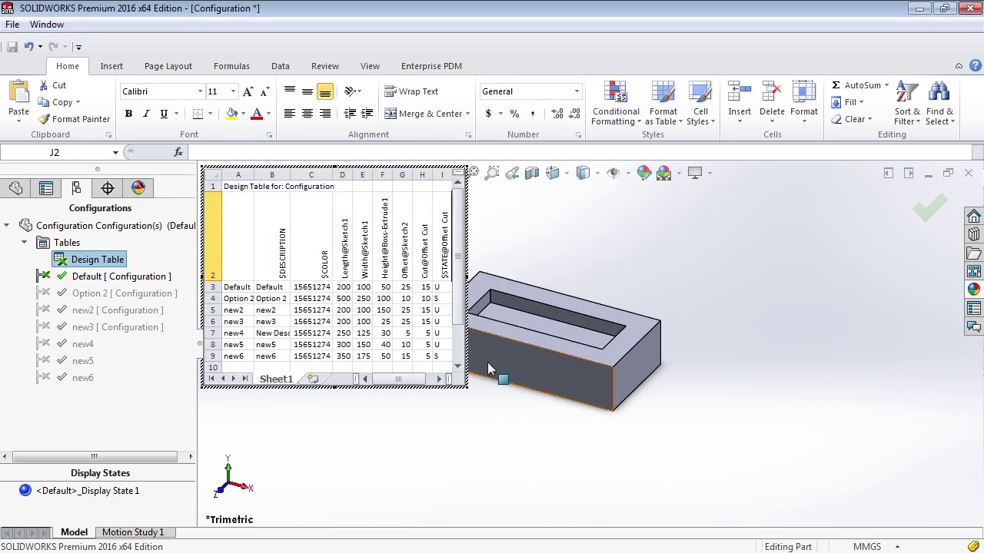
drag(467, 388, 615, 421)
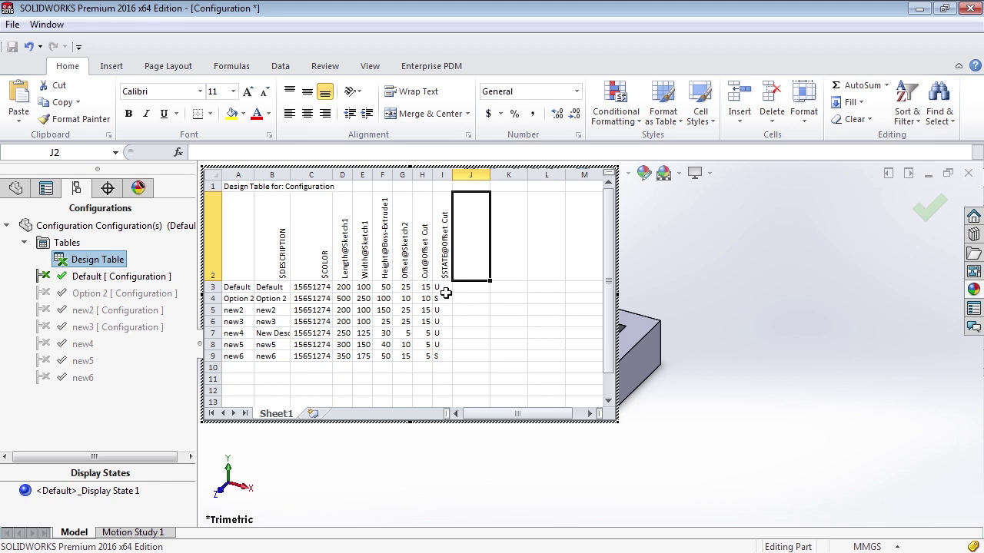
click(653, 399)
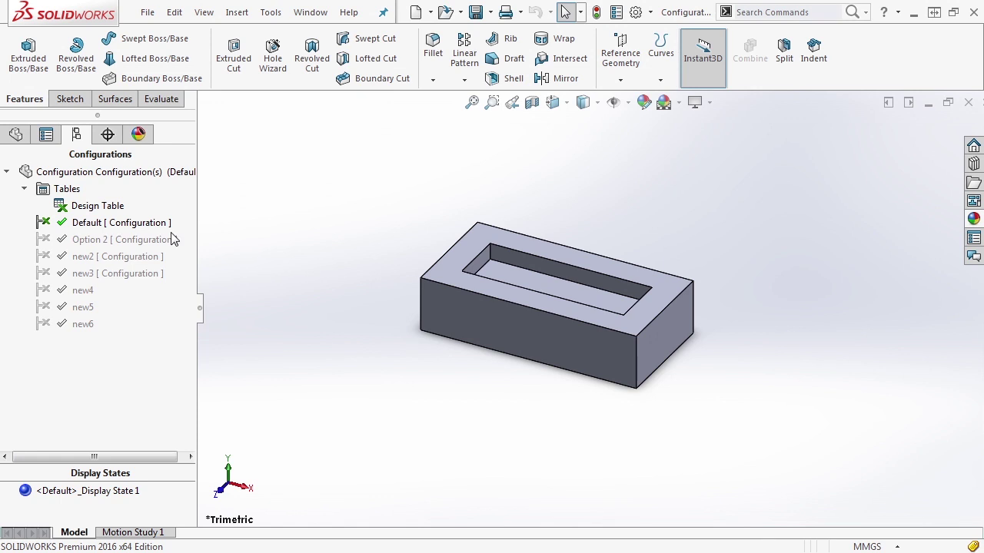
Open the design table for editing in a separate window, without adding the $PARTNUMBER parameter.
right_click(71, 209)
click(128, 261)
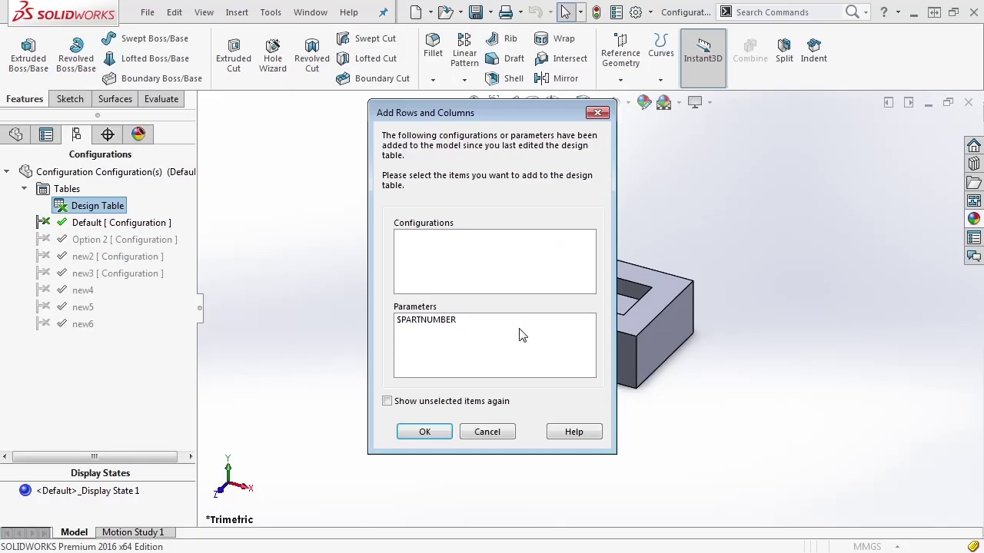
click(488, 432)
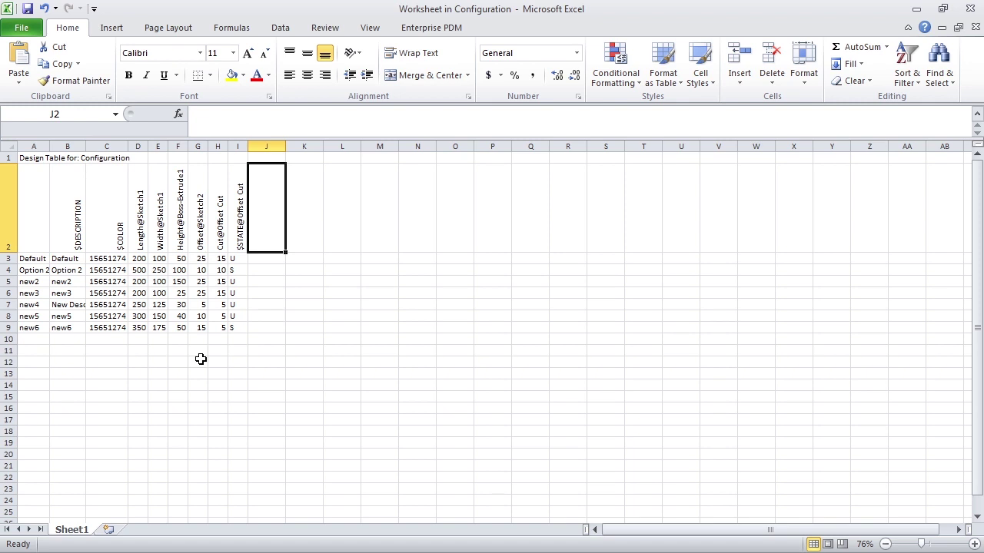
Examine the spreadsheet's data tools and the design table's family, $DESCRIPTION and $COLOR header cells.
click(276, 27)
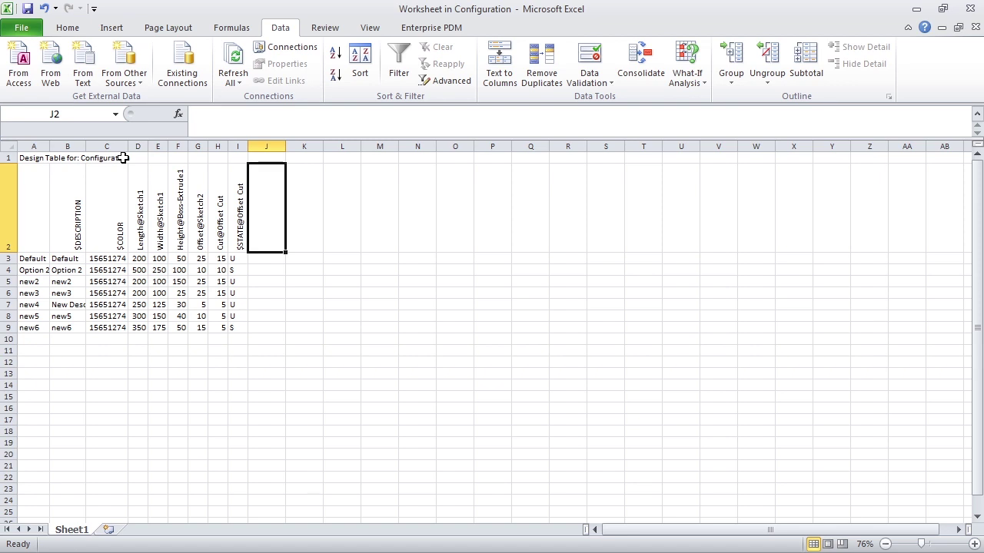
click(32, 210)
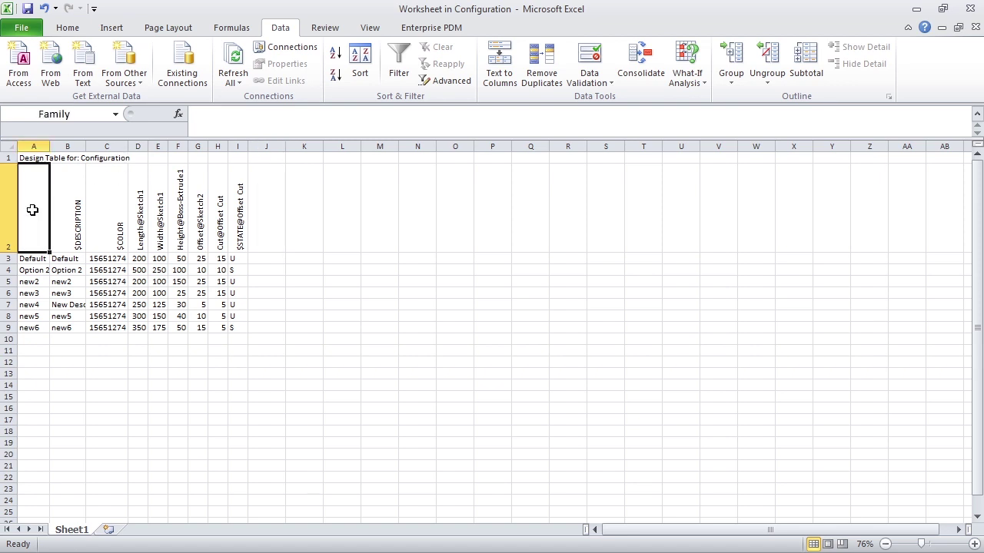
click(78, 194)
click(123, 211)
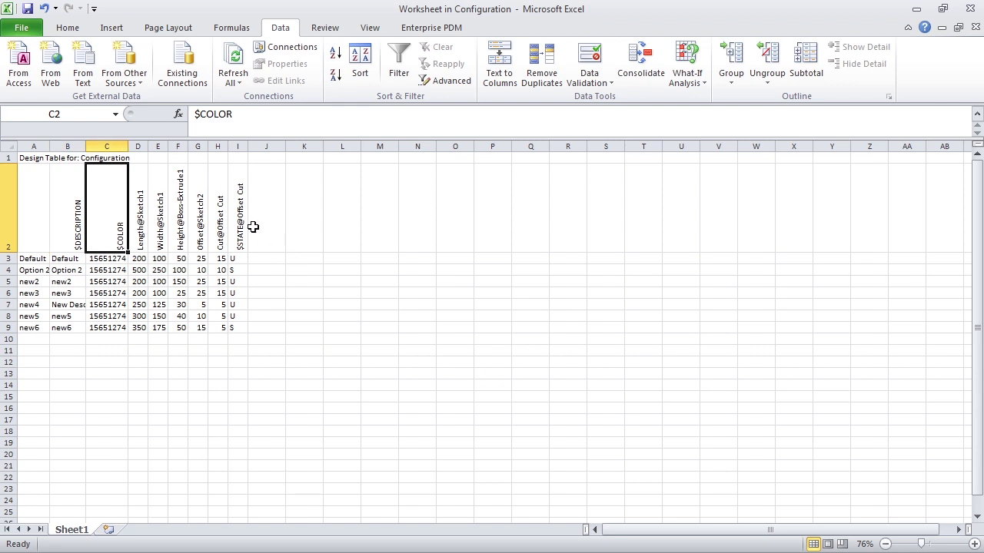
Add the column header $STATE@Boss-Extrude1 in cell J2, with the table window moved aside to reveal the part's feature names.
drag(450, 8, 570, 39)
click(20, 135)
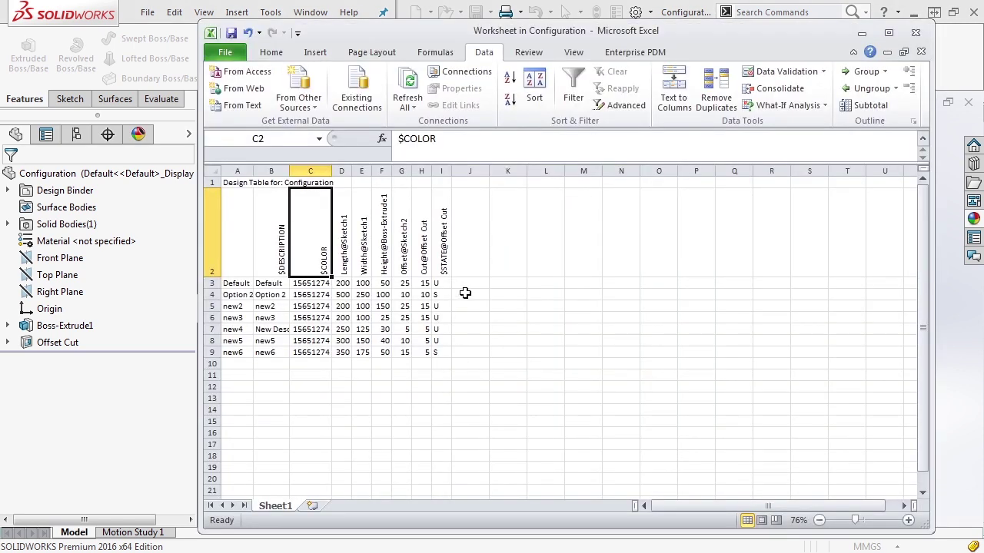
click(469, 257)
text($)
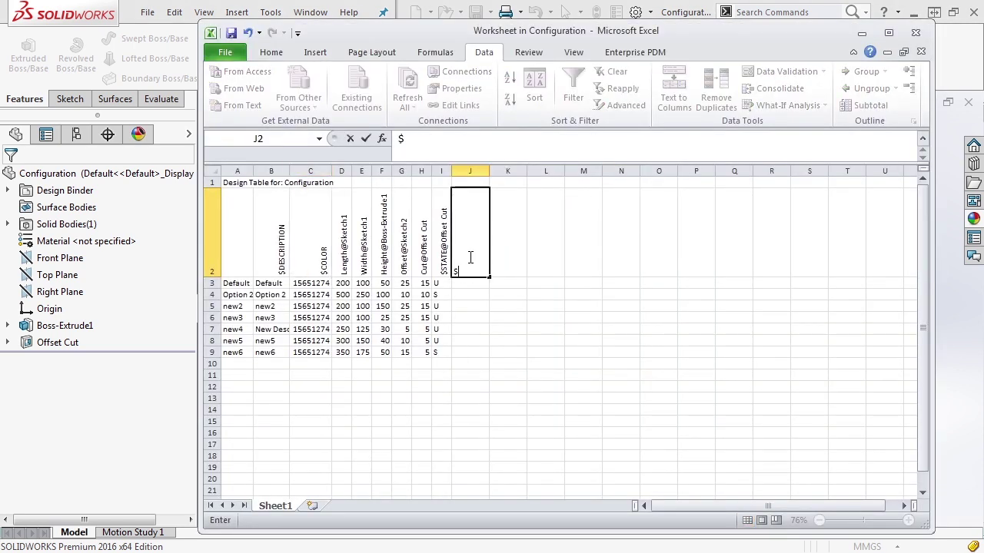
text(STATE@Boss-Extrude1)
key(Return)
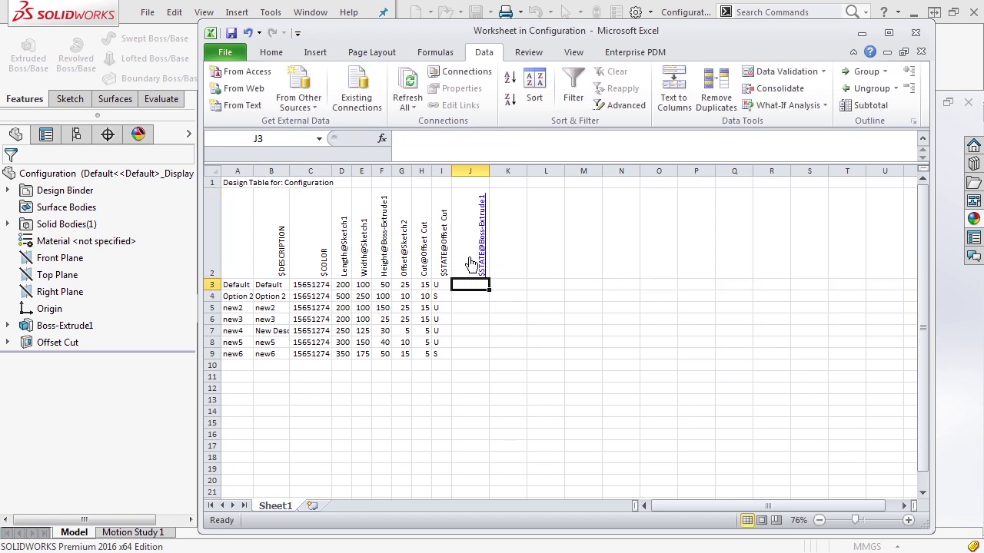
Set the Boss-Extrude1 state to S for new6, and close the design table window to update the configurations.
key(Down)
key(Down)
key(Down)
key(Down)
key(Down)
key(Down)
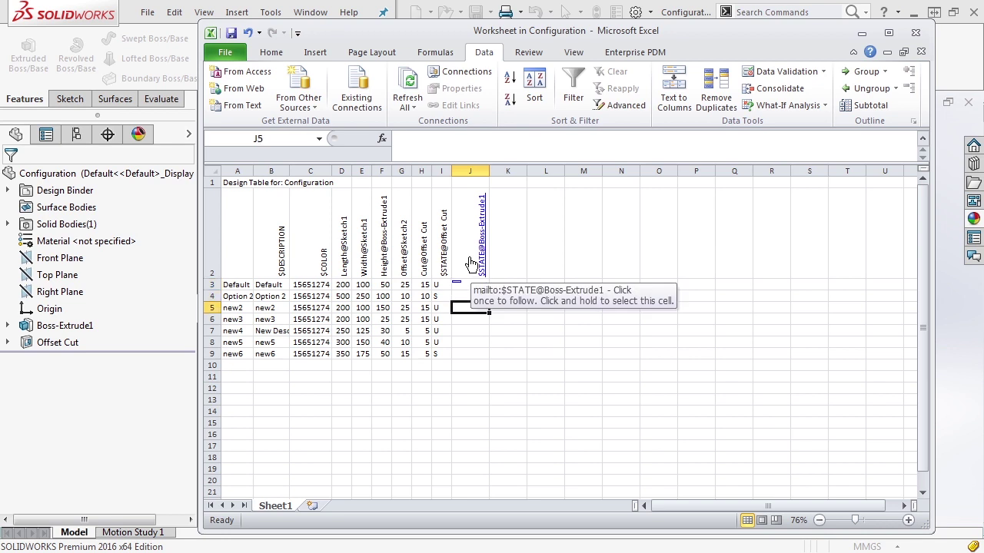
text(S)
key(Up)
click(913, 33)
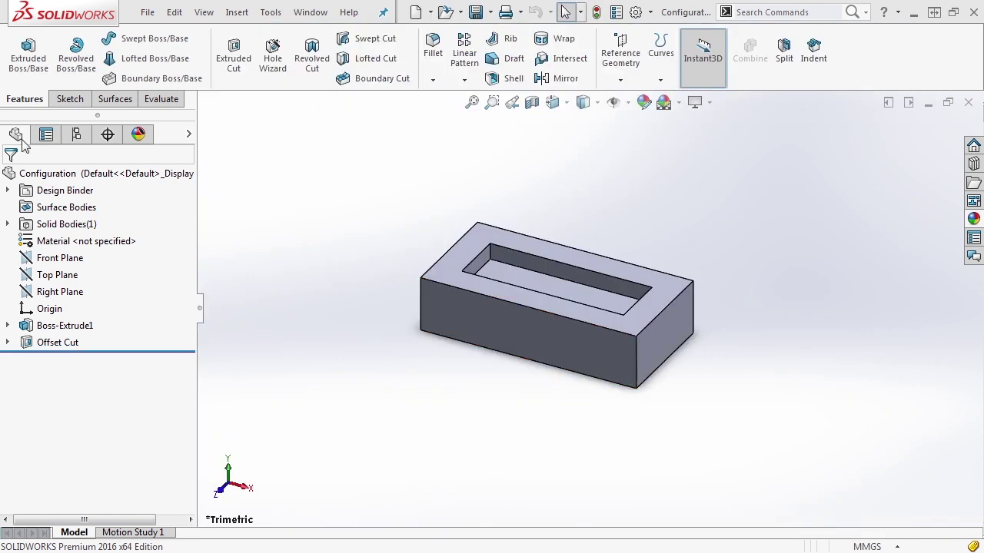
click(76, 135)
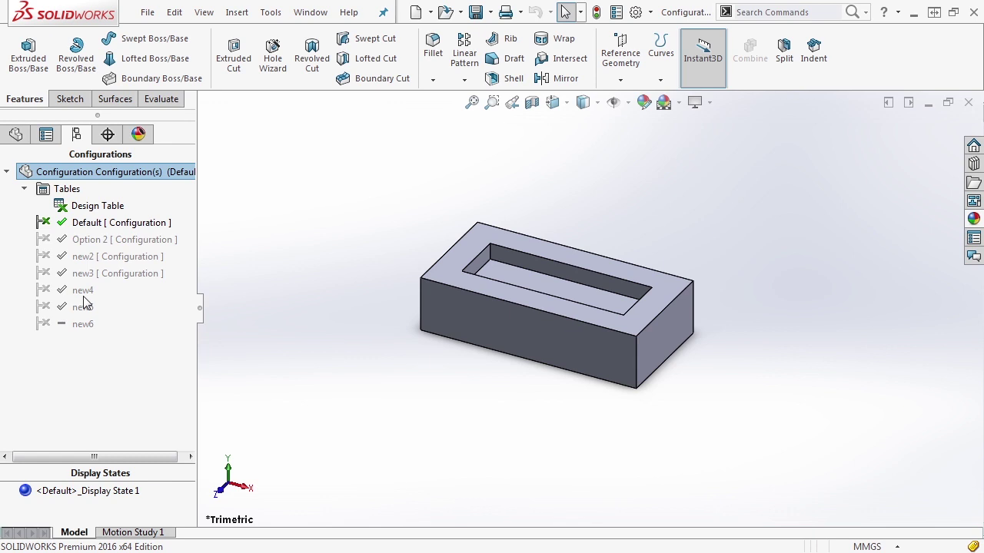
click(16, 137)
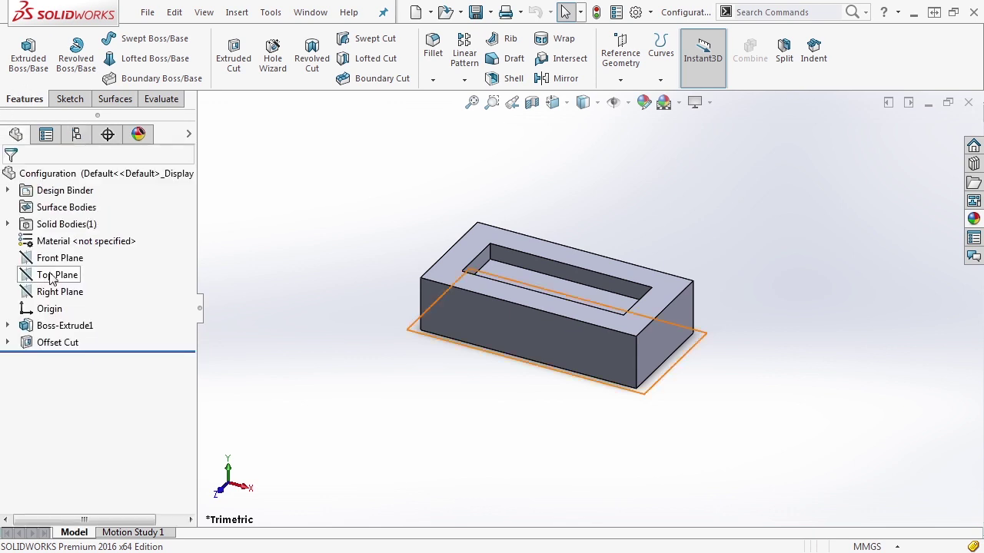